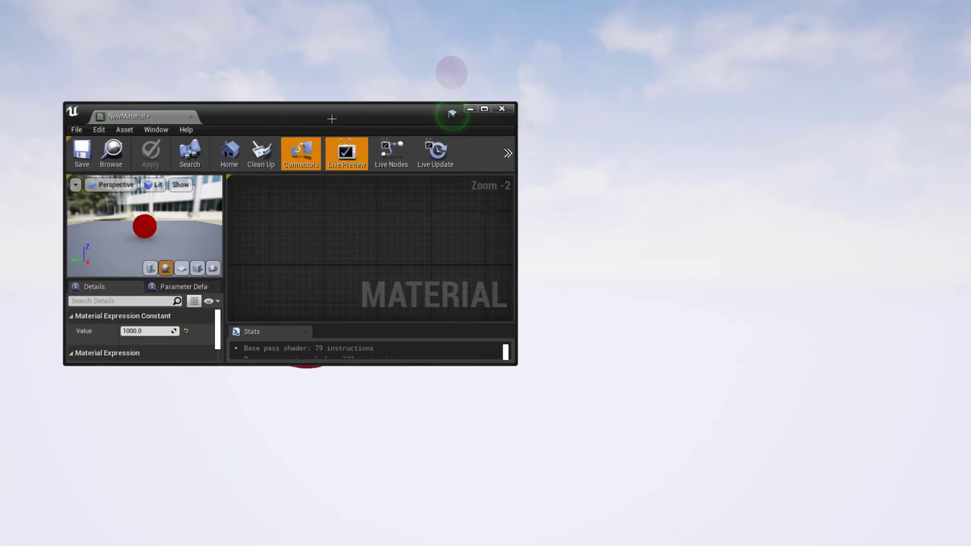
Maximize the Material Editor and show NewMaterial's Details, including its Translucent blend mode
{"action": "double_click", "coordinate": [450, 109]}
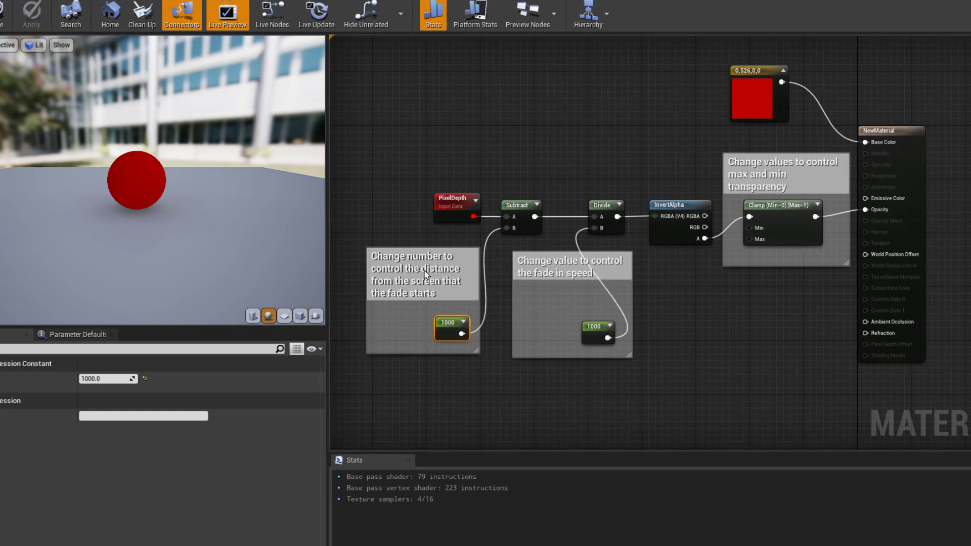
{"action": "left_click", "coordinate": [905, 136]}
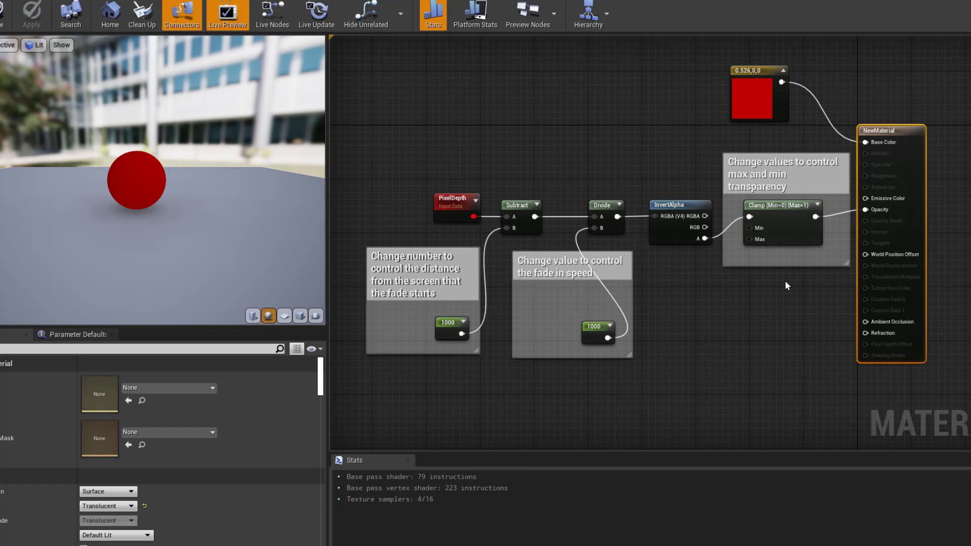
Select PixelDepth, then nudge the 1000 fade-start constant slightly left within its comment box
{"action": "left_click", "coordinate": [459, 208]}
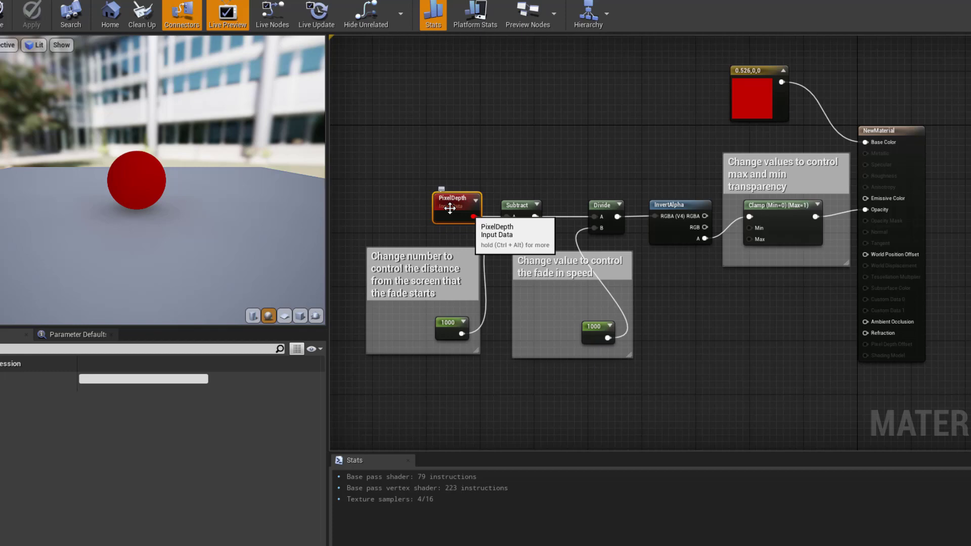
{"action": "left_click_drag", "start_coordinate": [458, 325], "coordinate": [442, 322]}
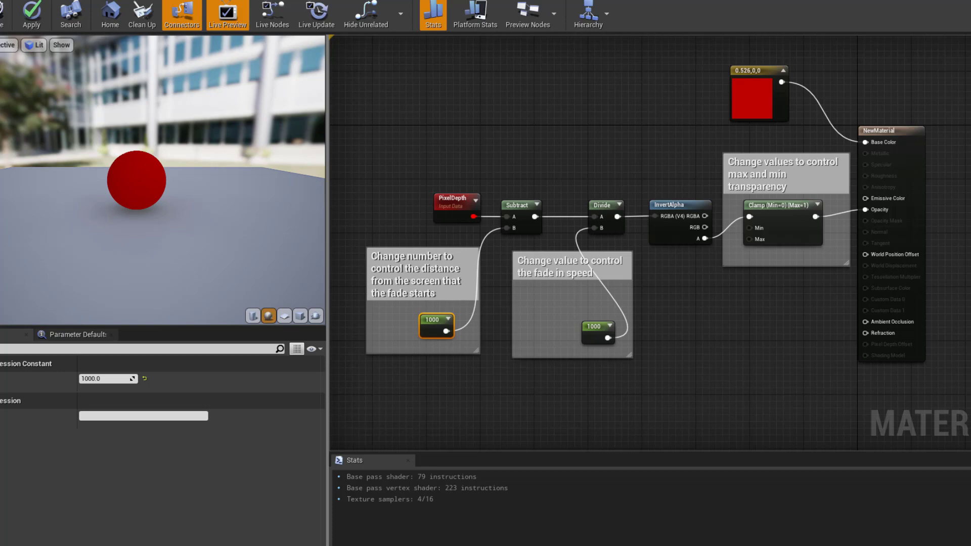
{"action": "mouse_move", "coordinate": [178, 204]}
{"action": "right_mouse_down"}
{"action": "mouse_move", "coordinate": [178, 225]}
{"action": "mouse_move", "coordinate": [178, 187]}
{"action": "right_mouse_up"}
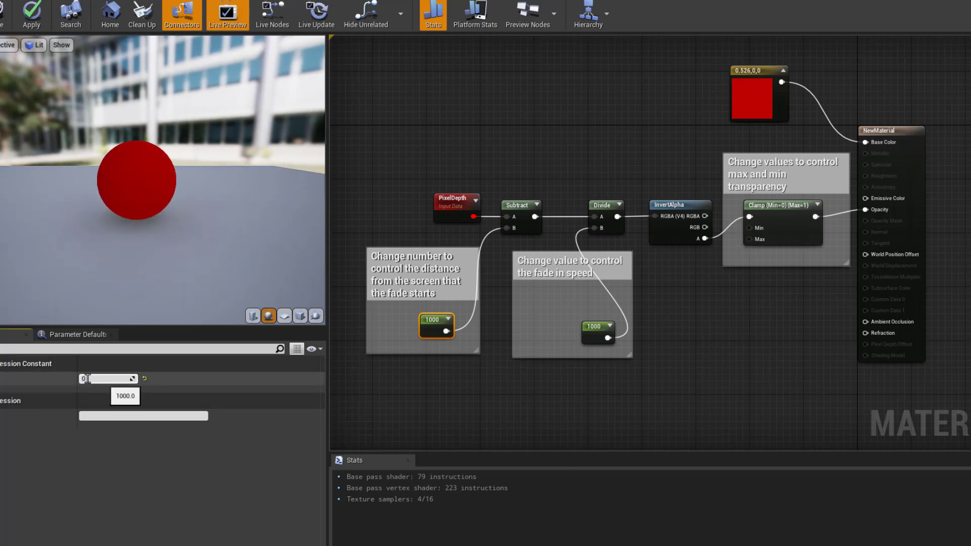
{"action": "key", "text": "Return"}
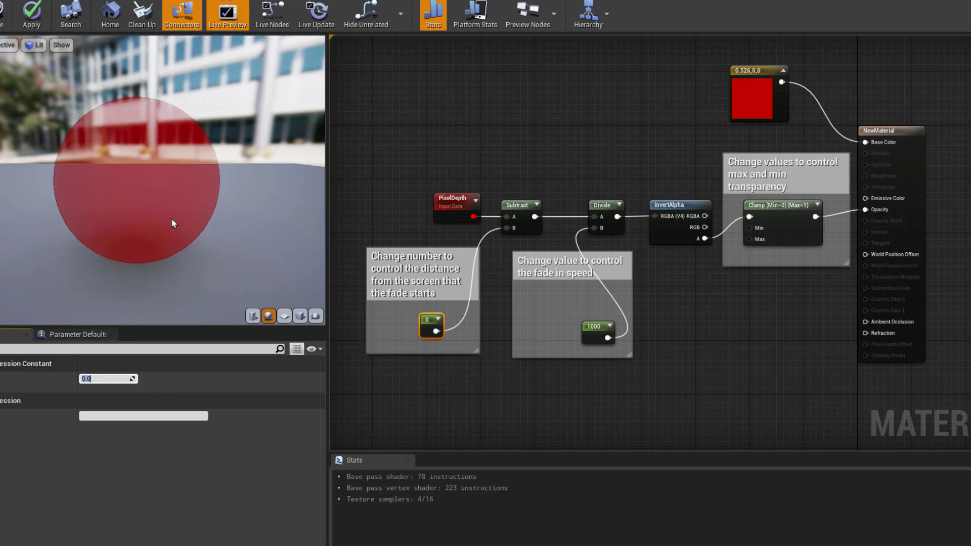
{"action": "scroll", "coordinate": [171, 224], "scroll_direction": "down", "scroll_amount": 3}
{"action": "scroll", "coordinate": [171, 224], "scroll_direction": "up", "scroll_amount": 5}
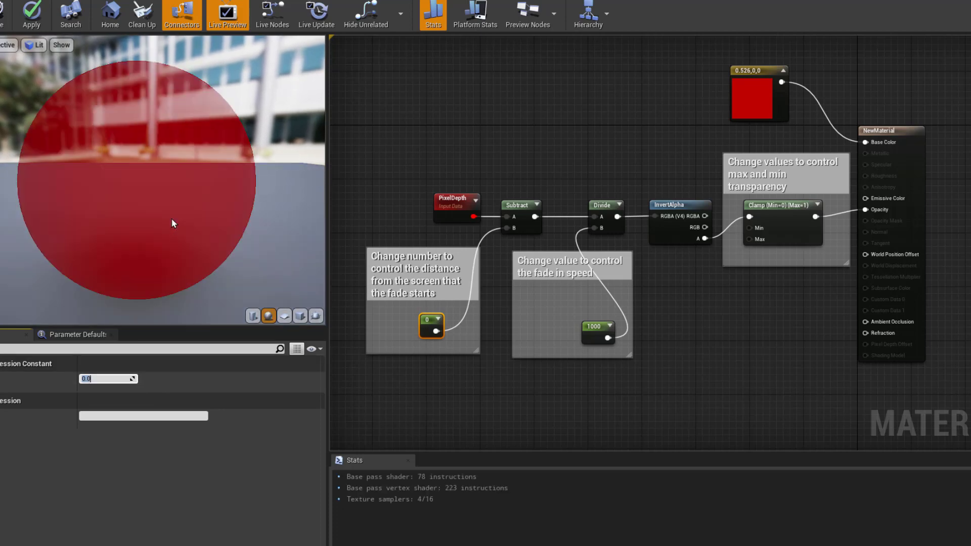
{"action": "scroll", "coordinate": [172, 223], "scroll_direction": "down", "scroll_amount": 3}
{"action": "scroll", "coordinate": [172, 223], "scroll_direction": "up", "scroll_amount": 2}
{"action": "scroll", "coordinate": [173, 223], "scroll_direction": "down", "scroll_amount": 1}
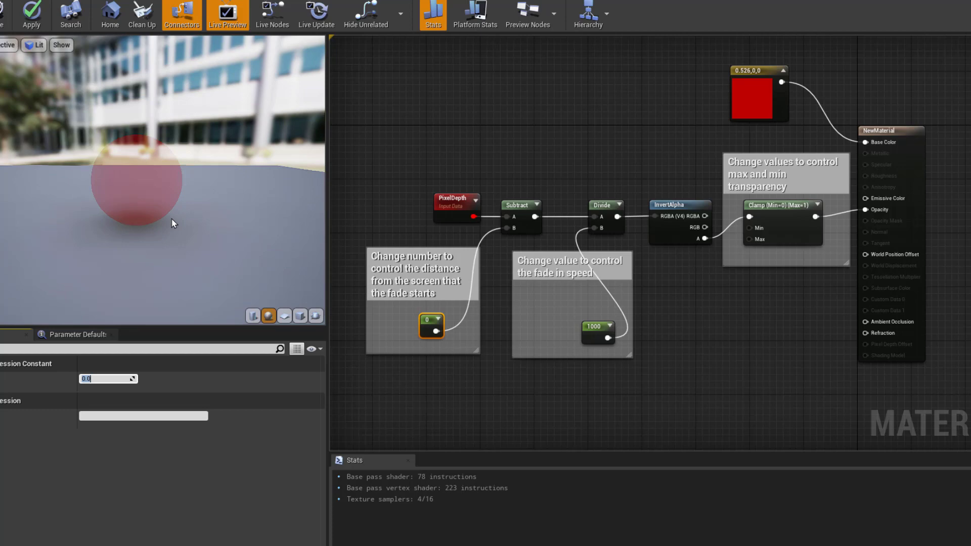
{"action": "scroll", "coordinate": [170, 223], "scroll_direction": "down", "scroll_amount": 3}
{"action": "scroll", "coordinate": [171, 223], "scroll_direction": "up", "scroll_amount": 3}
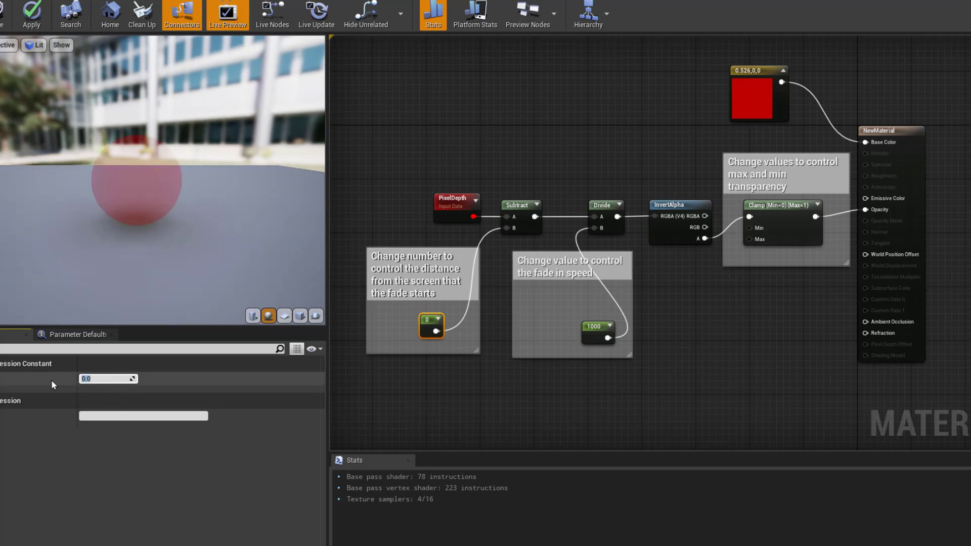
{"action": "type", "text": "1000"}
{"action": "key", "text": "Return"}
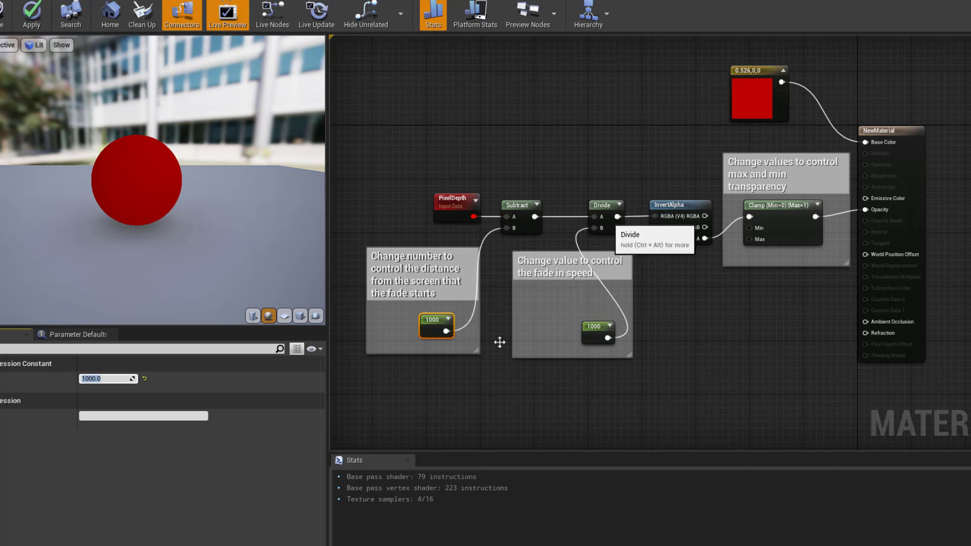
Move the fade-speed constant feeding Divide's B input up slightly and start editing its value
{"action": "left_click_drag", "start_coordinate": [598, 334], "coordinate": [590, 322]}
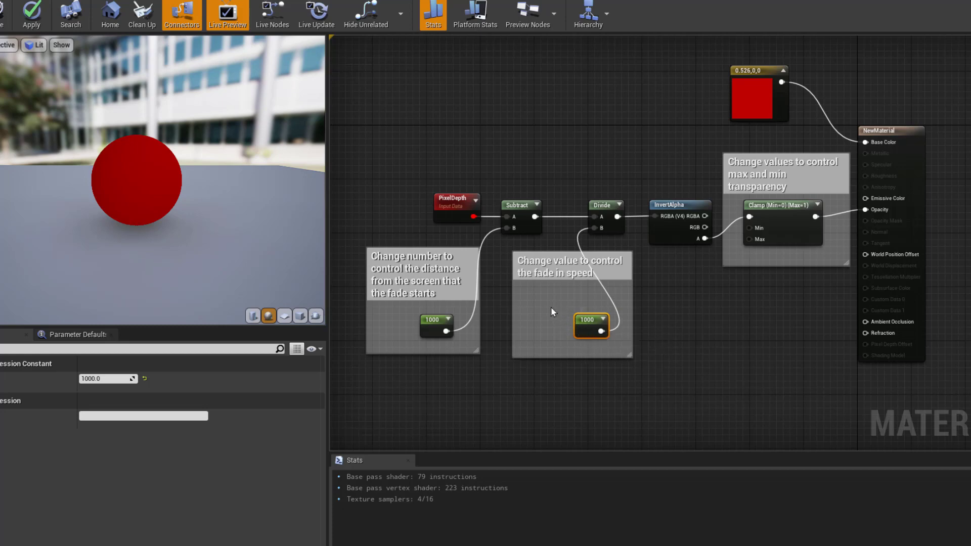
{"action": "left_click", "coordinate": [96, 378]}
{"action": "key", "text": "Return"}
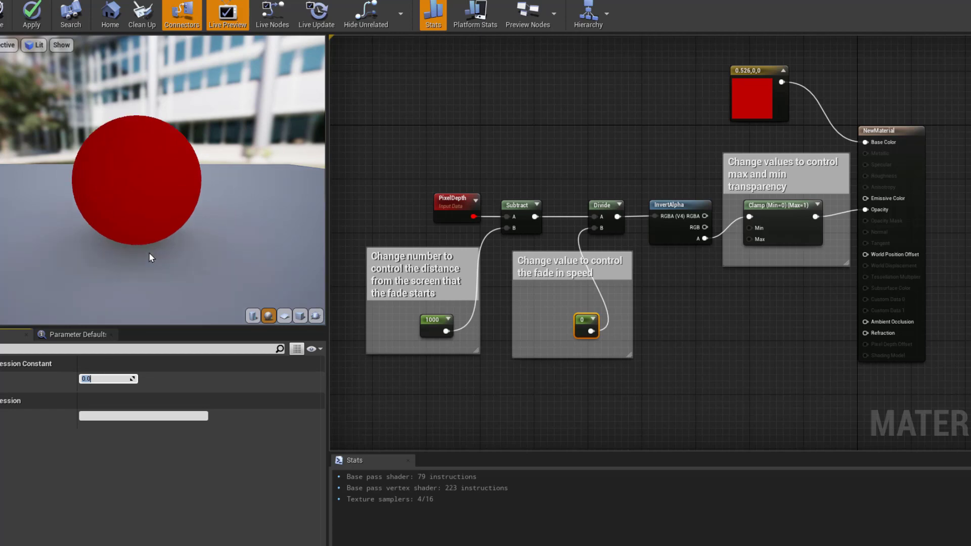
{"action": "scroll", "coordinate": [150, 258], "scroll_direction": "down", "scroll_amount": 5}
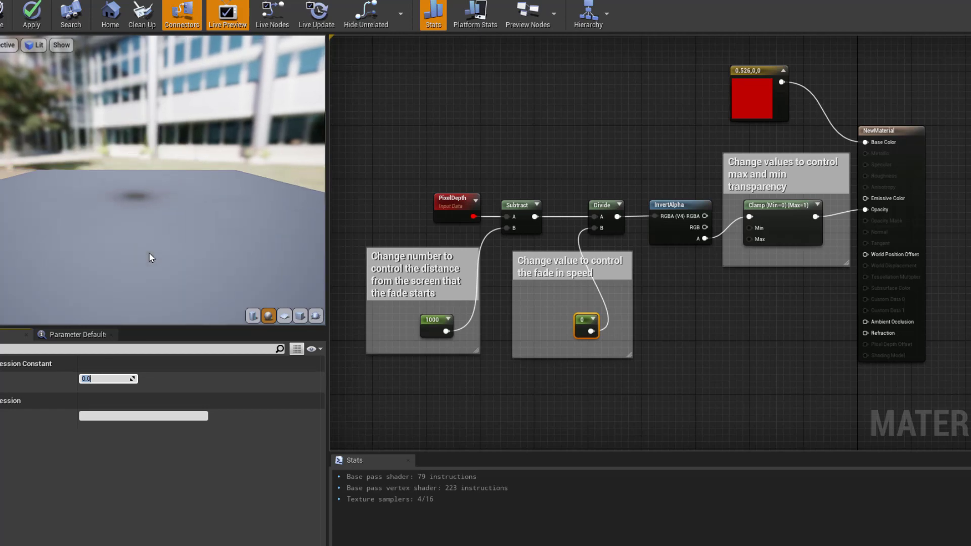
{"action": "scroll", "coordinate": [150, 258], "scroll_direction": "up", "scroll_amount": 2}
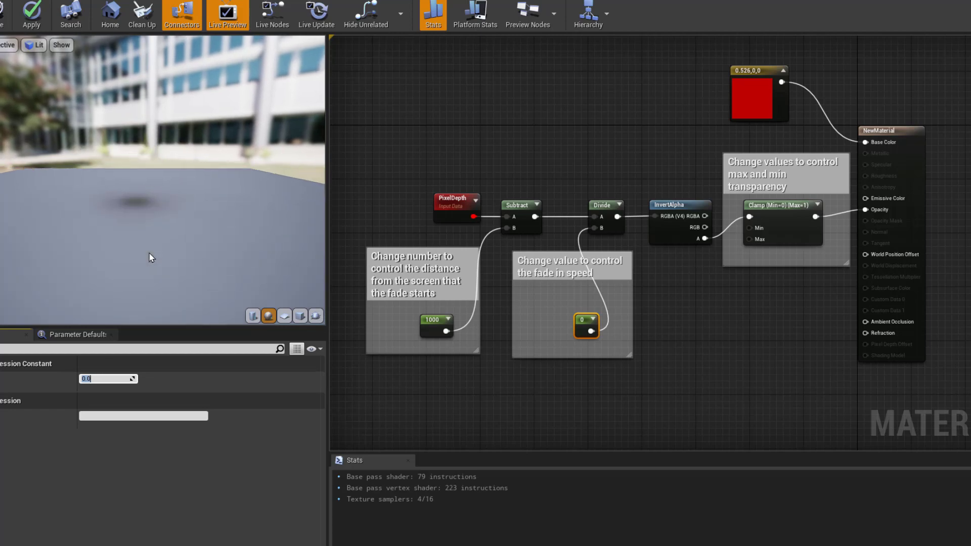
{"action": "scroll", "coordinate": [150, 258], "scroll_direction": "down", "scroll_amount": 3}
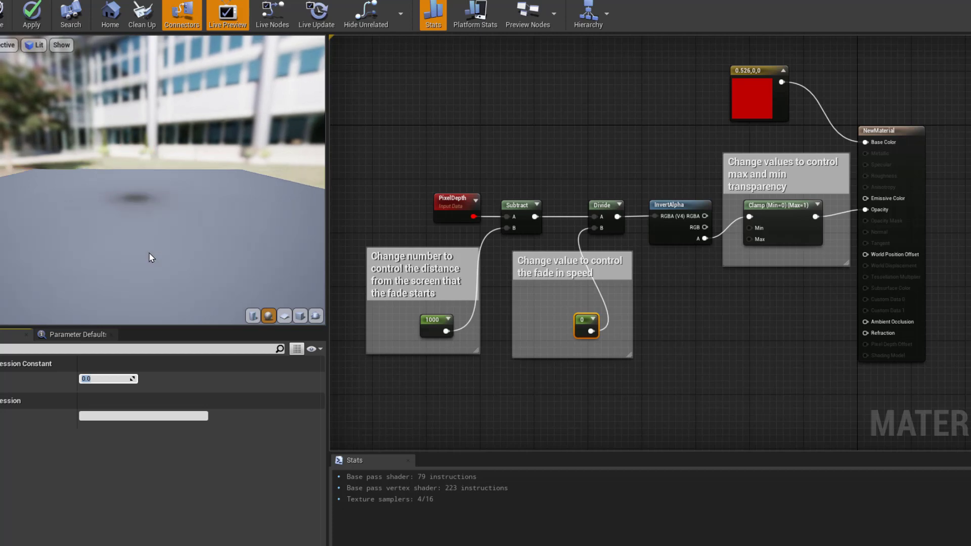
{"action": "scroll", "coordinate": [150, 258], "scroll_direction": "up", "scroll_amount": 4}
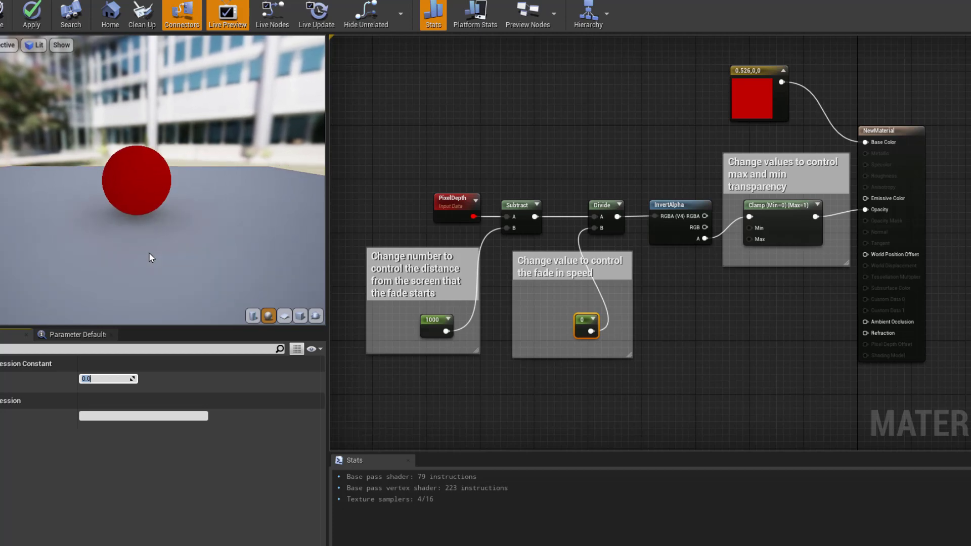
{"action": "scroll", "coordinate": [149, 258], "scroll_direction": "down", "scroll_amount": 1}
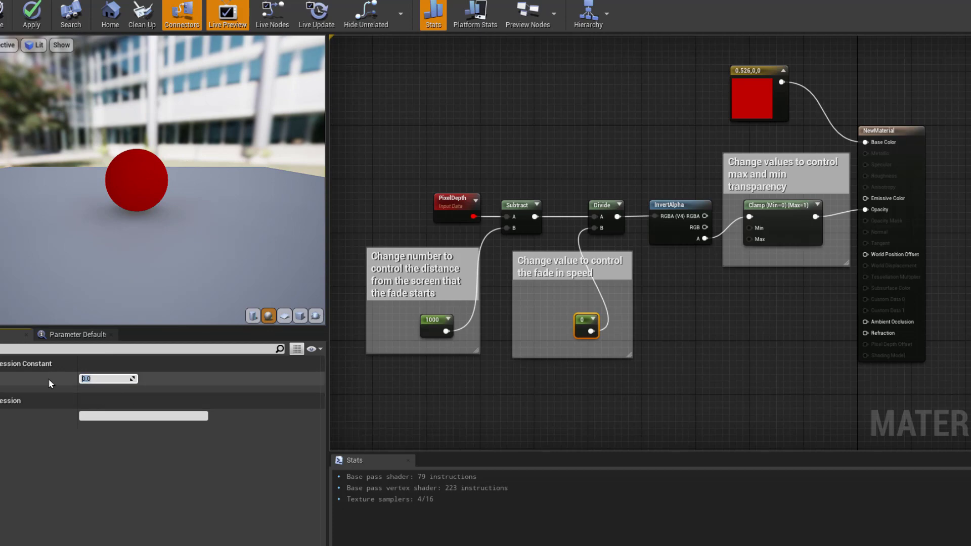
Set the fade-speed constant to 500 and check the preview sphere
{"action": "type", "text": "500"}
{"action": "key", "text": "Return"}
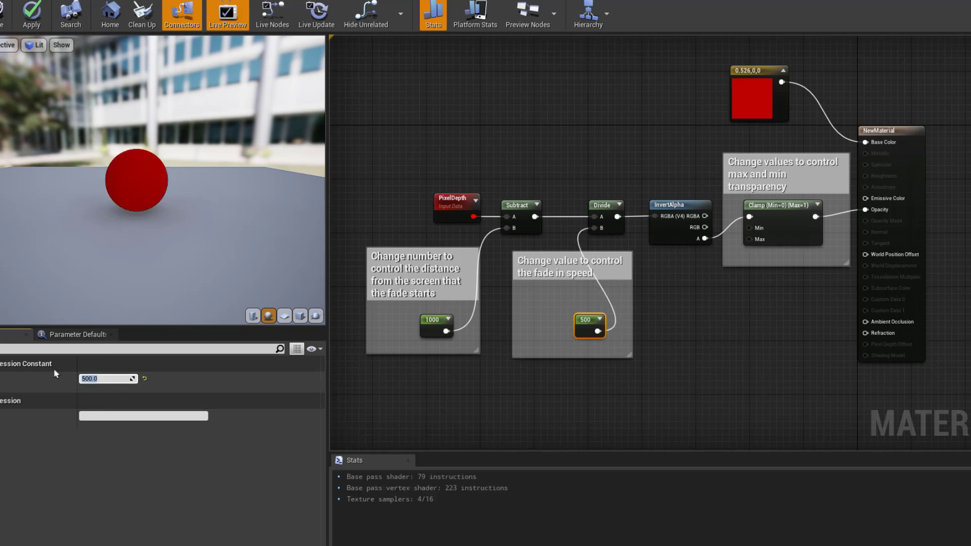
{"action": "scroll", "coordinate": [130, 228], "scroll_direction": "up", "scroll_amount": 3}
{"action": "scroll", "coordinate": [130, 228], "scroll_direction": "down", "scroll_amount": 6}
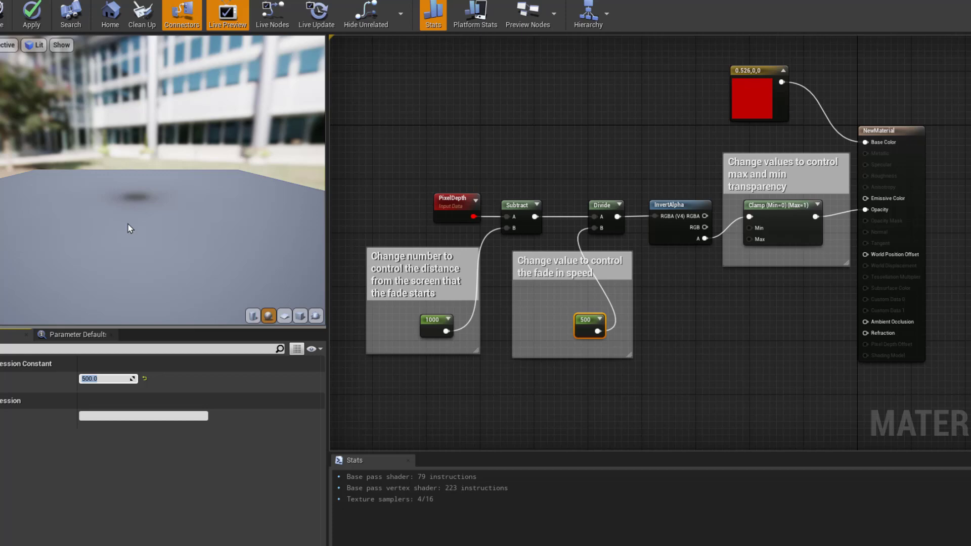
{"action": "scroll", "coordinate": [130, 228], "scroll_direction": "up", "scroll_amount": 5}
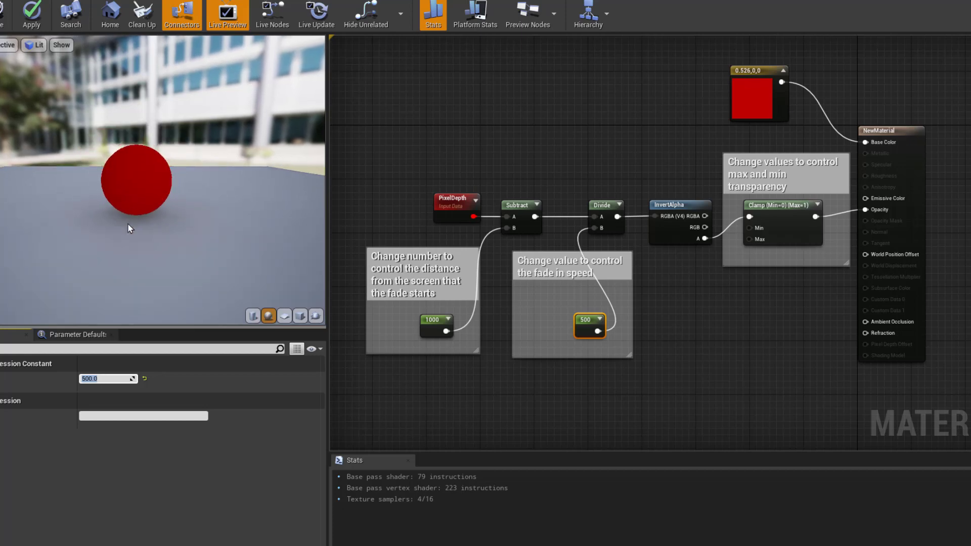
{"action": "scroll", "coordinate": [127, 223], "scroll_direction": "down", "scroll_amount": 3}
{"action": "scroll", "coordinate": [127, 223], "scroll_direction": "up", "scroll_amount": 2}
{"action": "left_click", "coordinate": [668, 205]}
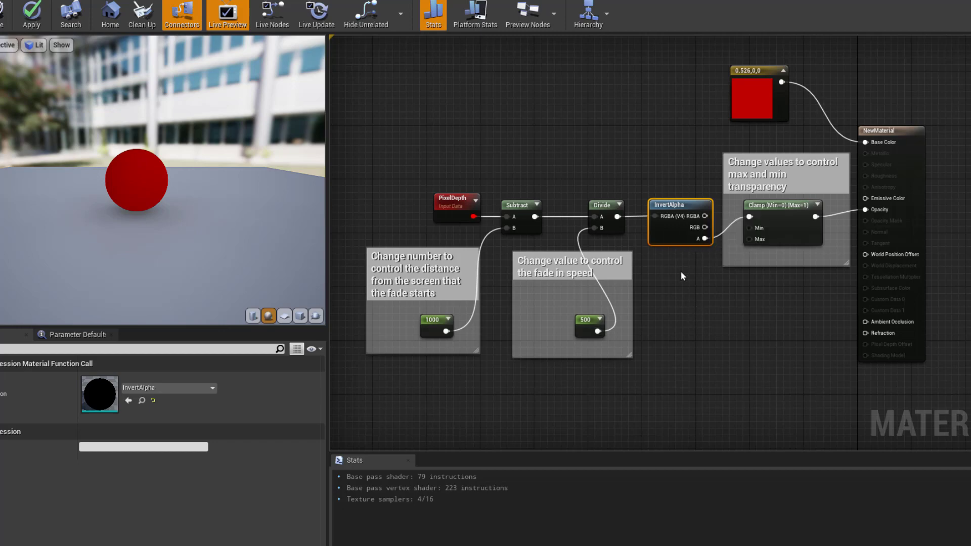
{"action": "scroll", "coordinate": [174, 239], "scroll_direction": "up", "scroll_amount": 2}
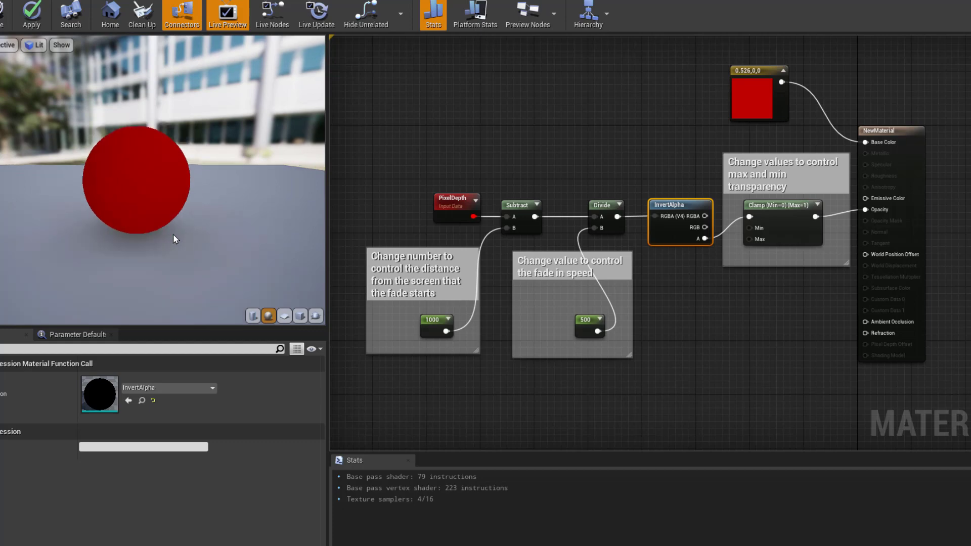
{"action": "scroll", "coordinate": [174, 239], "scroll_direction": "down", "scroll_amount": 2}
{"action": "scroll", "coordinate": [174, 239], "scroll_direction": "up", "scroll_amount": 2}
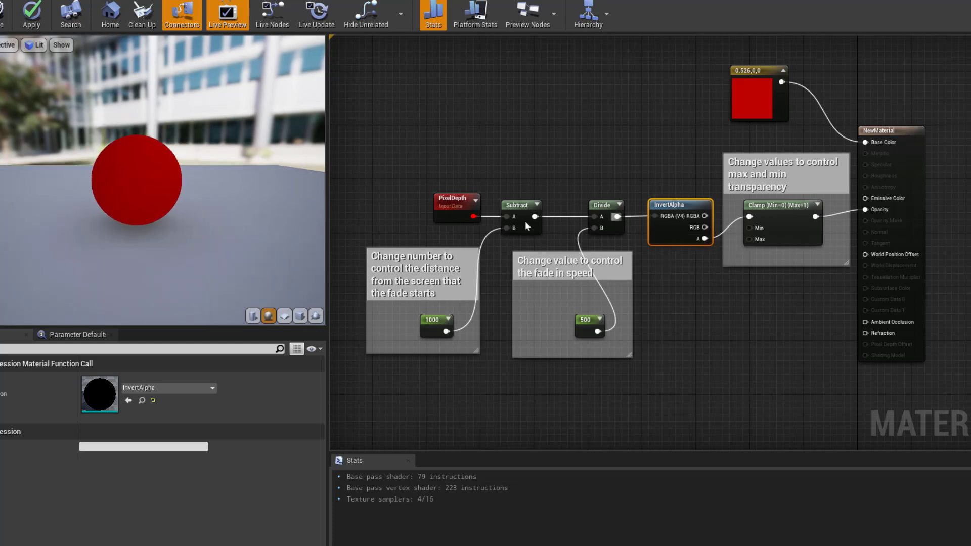
{"action": "left_click_drag", "start_coordinate": [704, 216], "coordinate": [751, 221]}
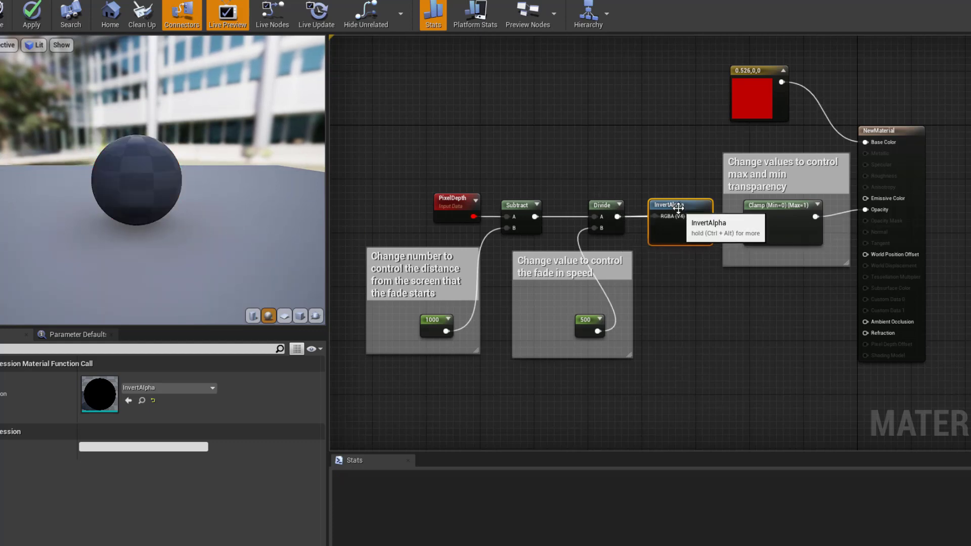
{"action": "left_click_drag", "start_coordinate": [668, 212], "coordinate": [647, 131]}
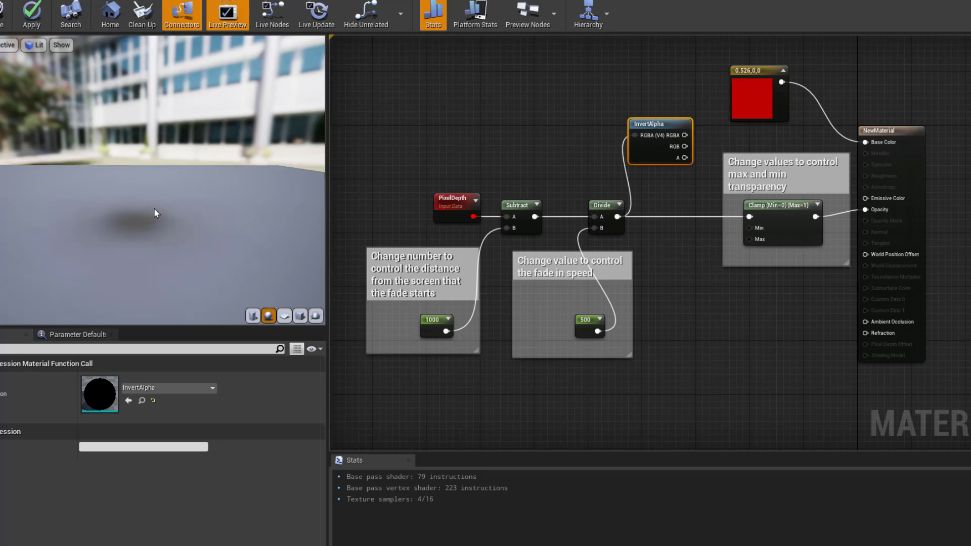
{"action": "scroll", "coordinate": [154, 213], "scroll_direction": "down", "scroll_amount": 5}
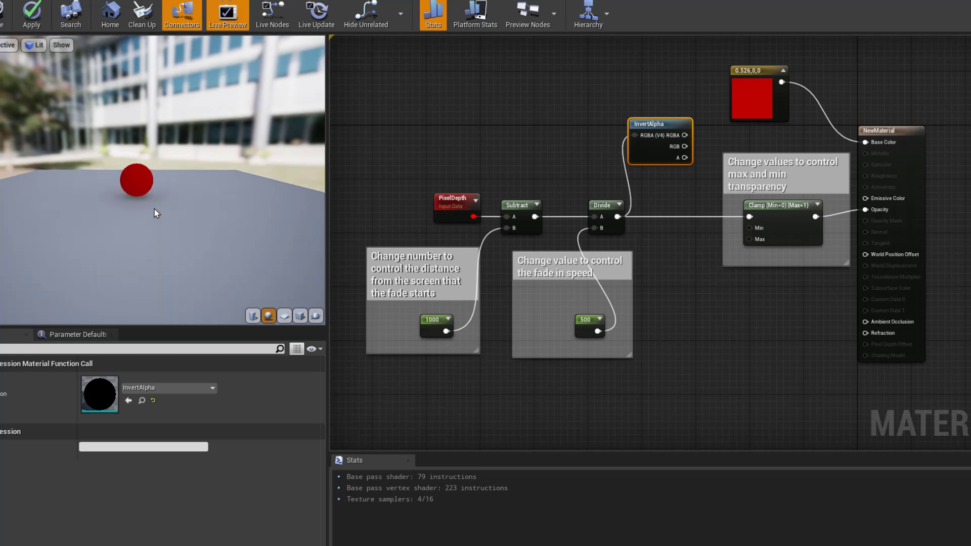
{"action": "scroll", "coordinate": [154, 211], "scroll_direction": "up", "scroll_amount": 5}
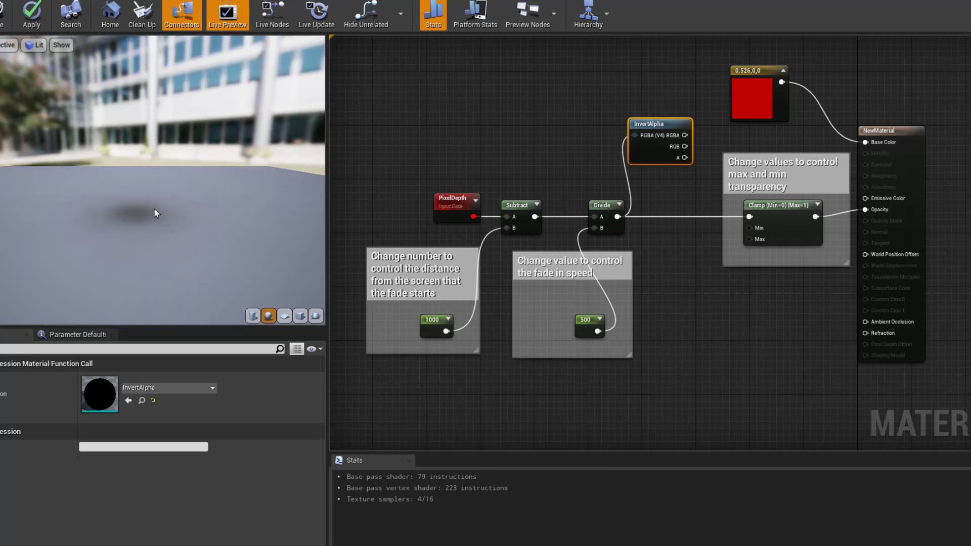
{"action": "left_click_drag", "start_coordinate": [658, 145], "coordinate": [749, 216]}
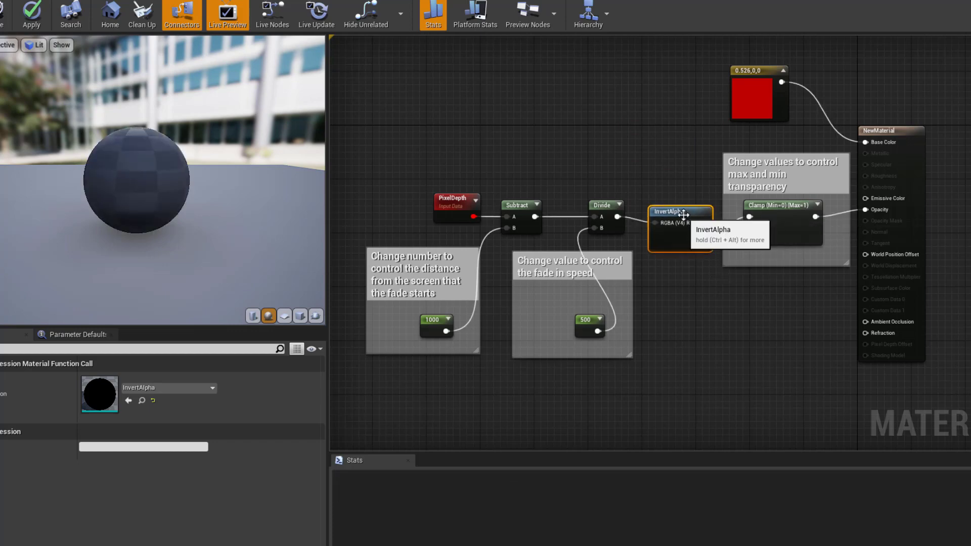
{"action": "left_click_drag", "start_coordinate": [678, 218], "coordinate": [677, 211]}
Set the Clamp node's Min to 0.2 and Max to 0.8
{"action": "left_click", "coordinate": [778, 205]}
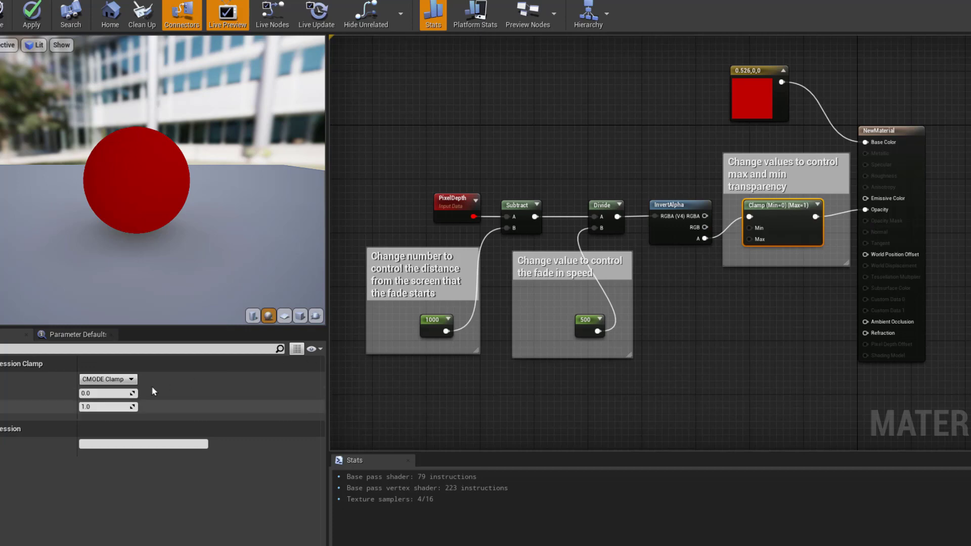
{"action": "left_click", "coordinate": [87, 393]}
{"action": "type", "text": "0.0"}
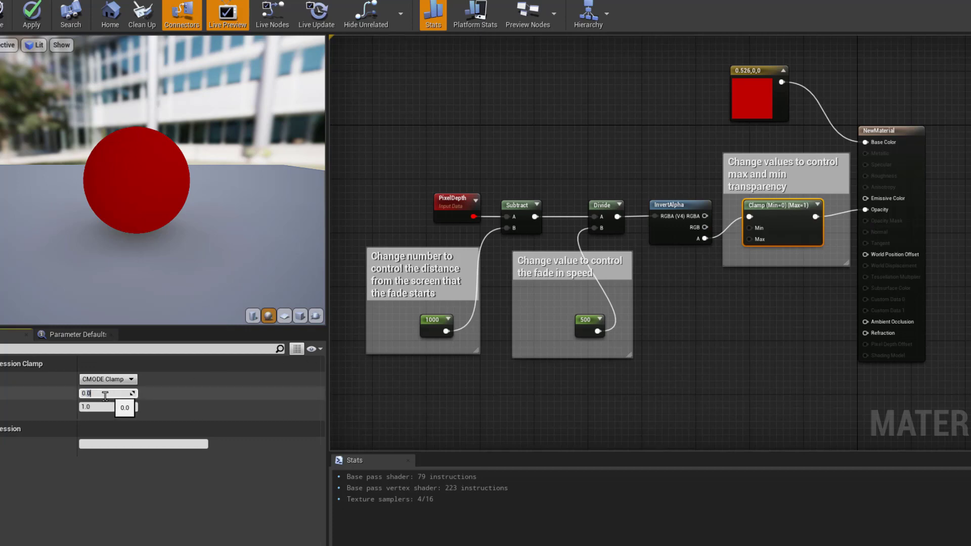
{"action": "key", "text": "BackSpace"}
{"action": "type", "text": "2"}
{"action": "key", "text": "Tab"}
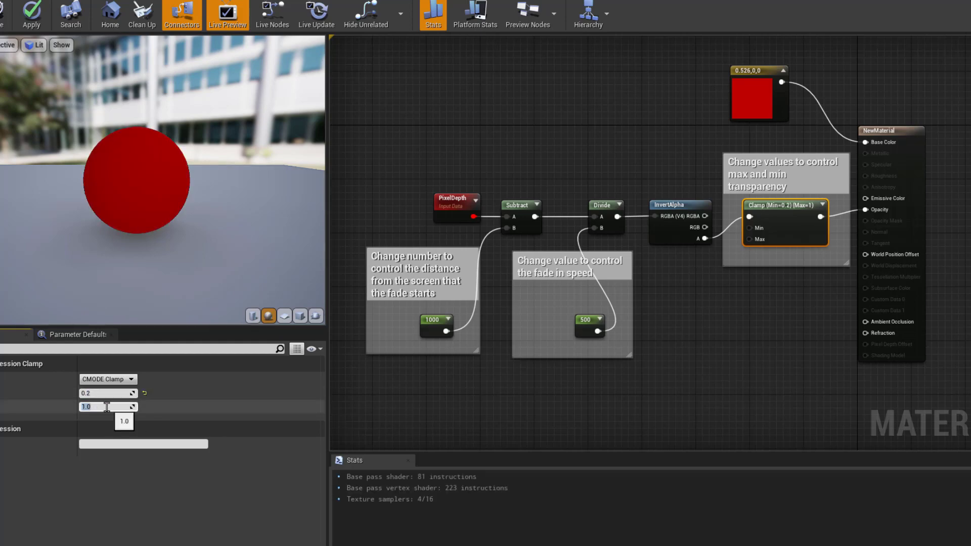
{"action": "key", "text": "Return"}
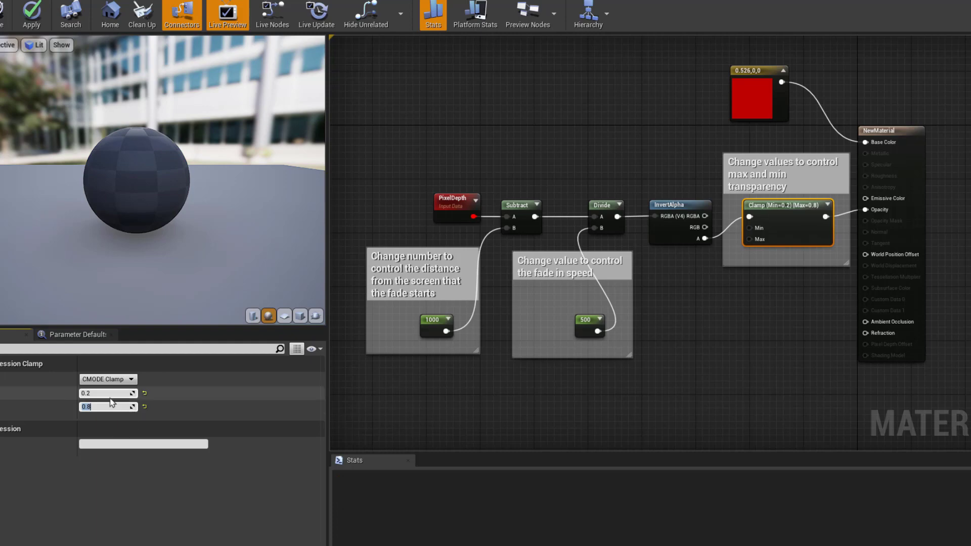
Zoom the preview to check the sphere fading to translucent pink at distance
{"action": "scroll", "coordinate": [158, 230], "scroll_direction": "down", "scroll_amount": 10}
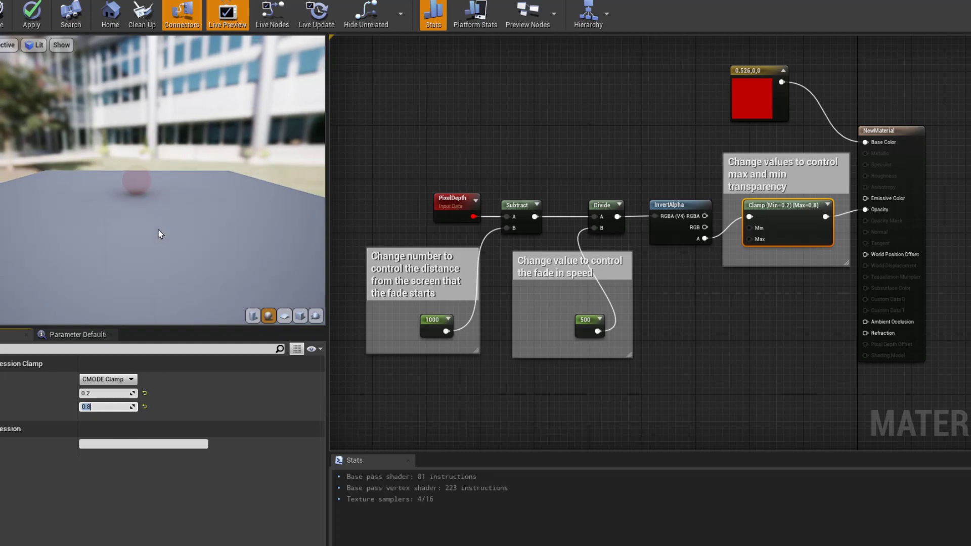
{"action": "scroll", "coordinate": [198, 271], "scroll_direction": "down", "scroll_amount": 3}
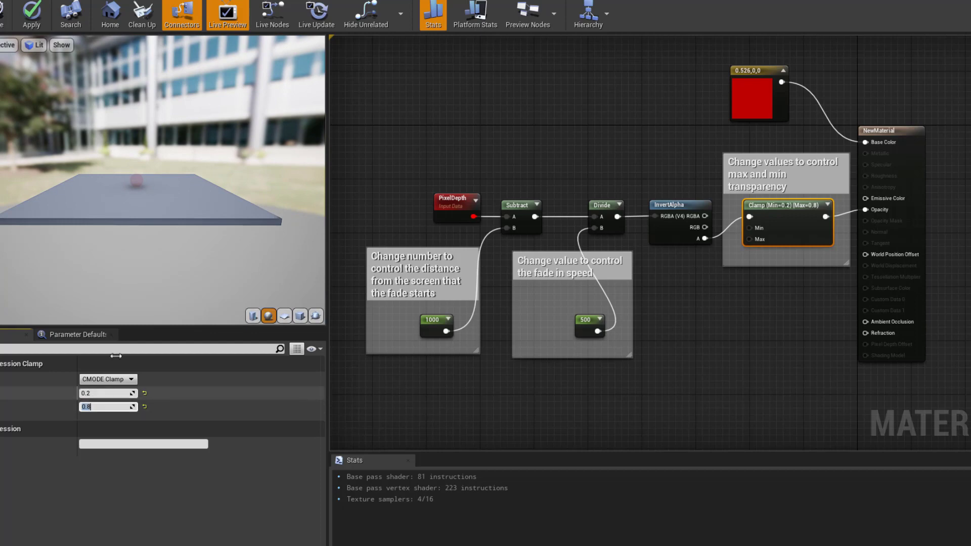
{"action": "scroll", "coordinate": [197, 236], "scroll_direction": "up", "scroll_amount": 5}
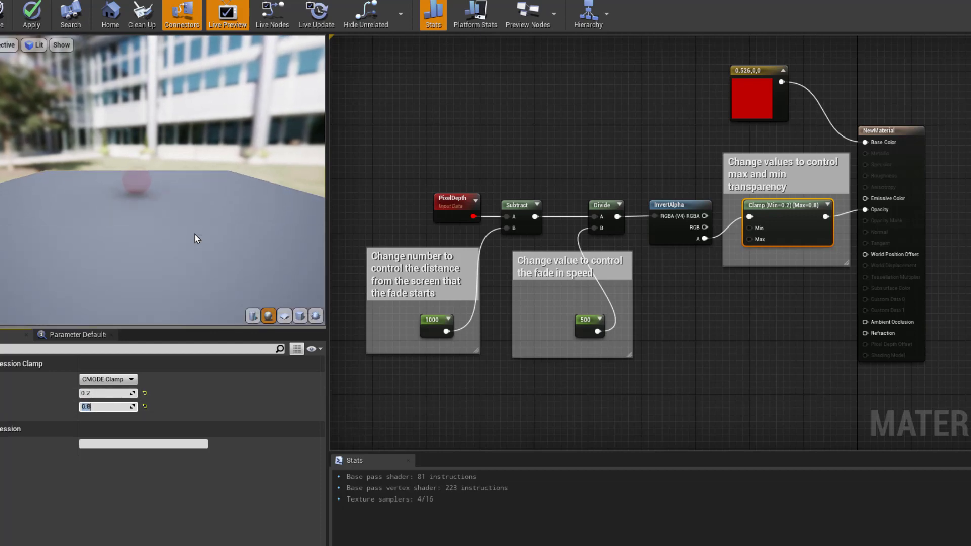
{"action": "scroll", "coordinate": [197, 238], "scroll_direction": "up", "scroll_amount": 5}
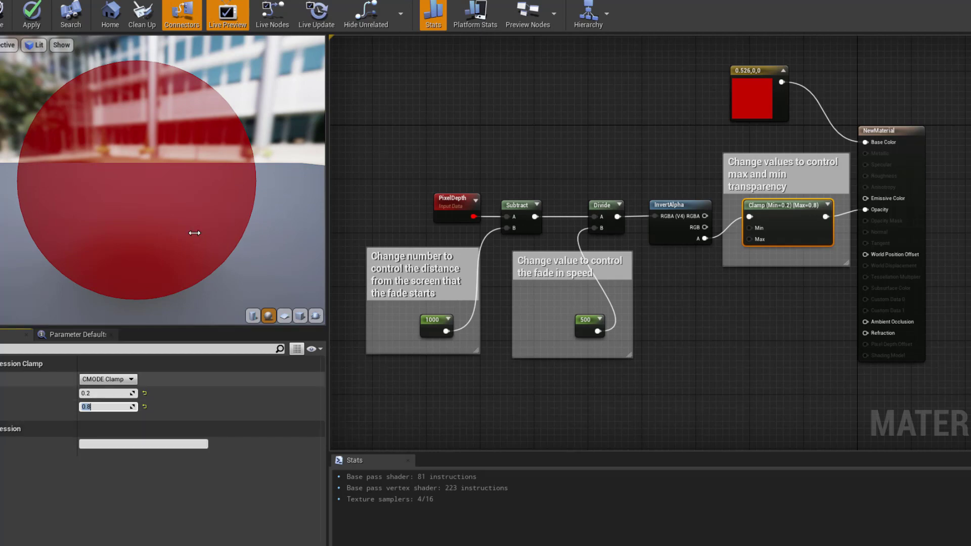
{"action": "scroll", "coordinate": [141, 268], "scroll_direction": "down", "scroll_amount": 5}
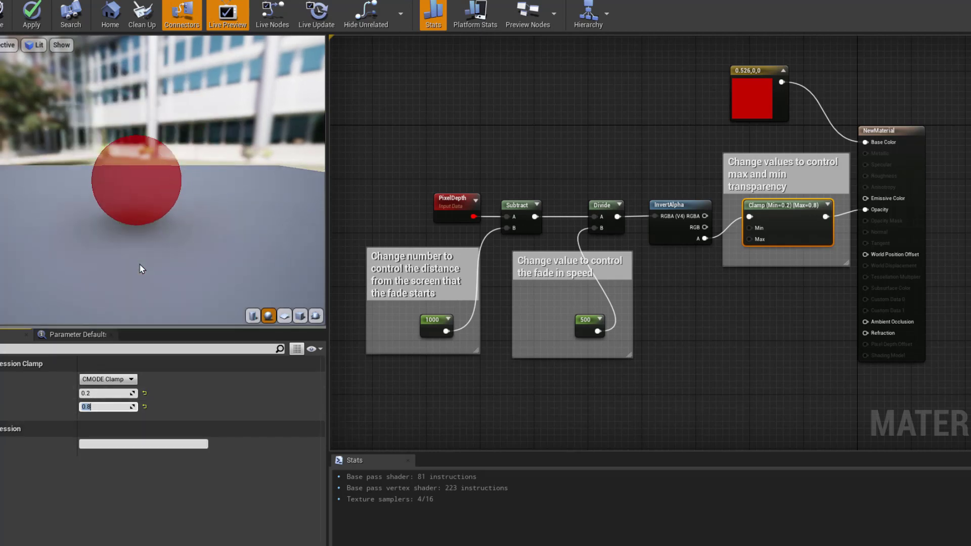